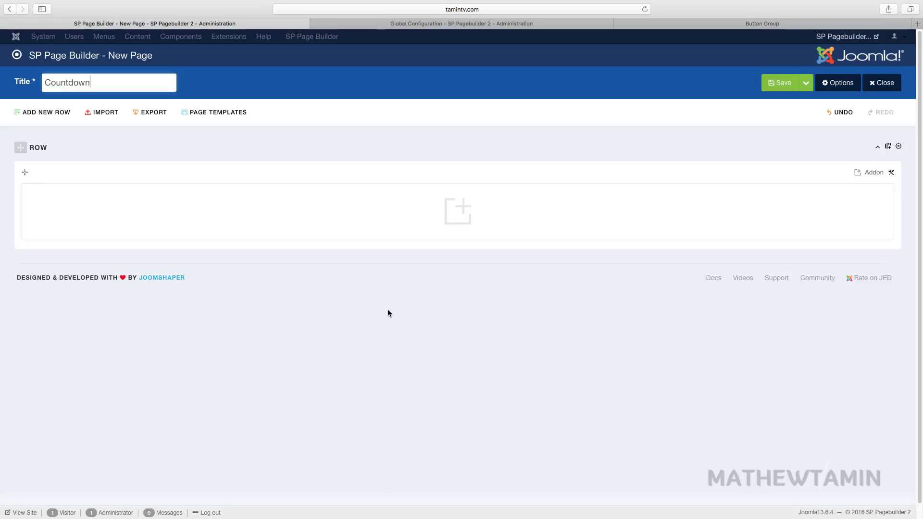
# Step: Open the Addons List for the Countdown page's empty row
pyautogui.click(463, 211)
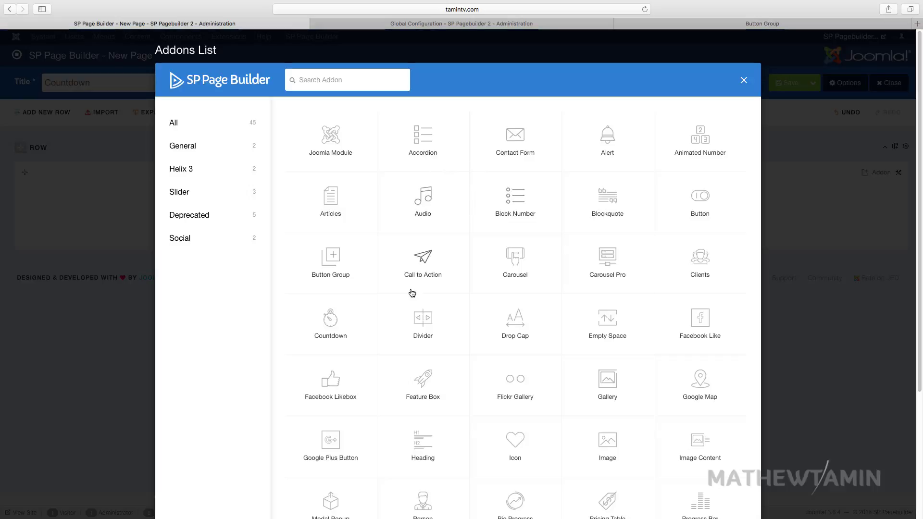
# Step: Add a Countdown addon and title it 'NEW COURSE COMING IN:', then review its options
pyautogui.click(329, 315)
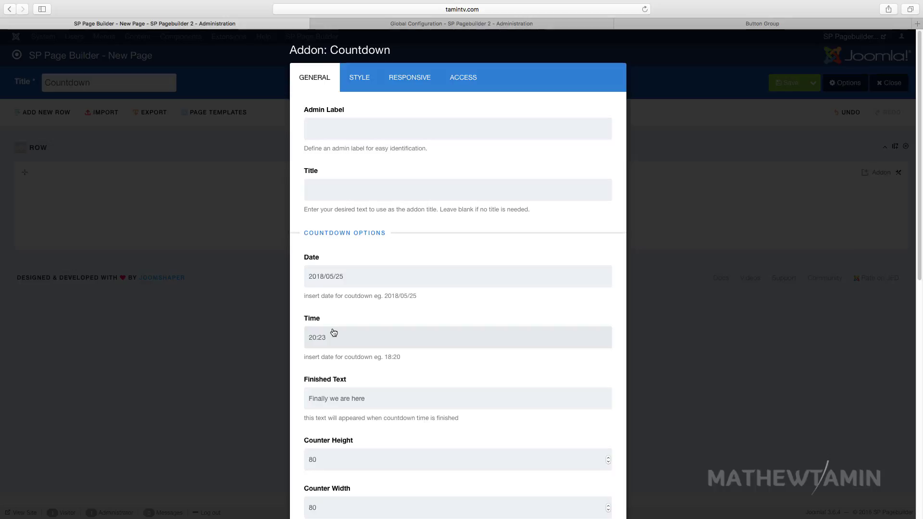
pyautogui.scroll(-2, 334, 332)
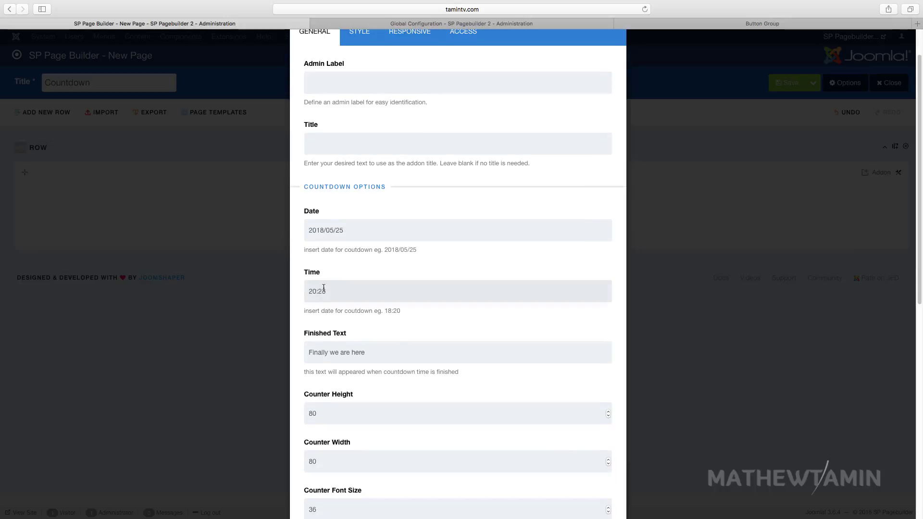
pyautogui.click(333, 148)
pyautogui.write('NEW COURSE CO')
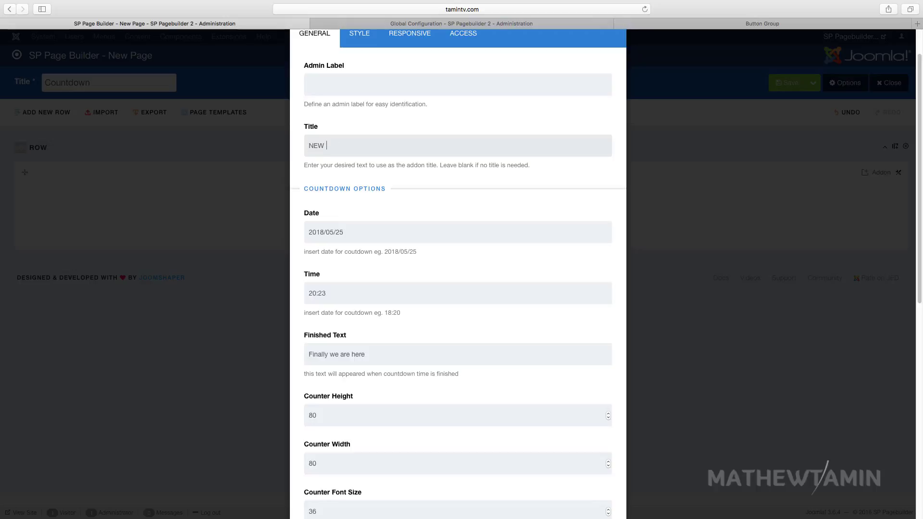
pyautogui.write('MING IN')
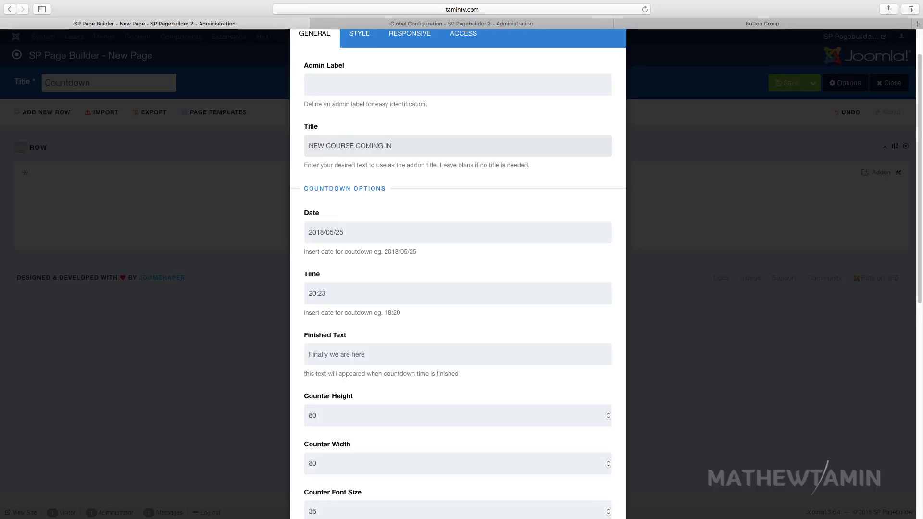
pyautogui.scroll(-6, 402, 363)
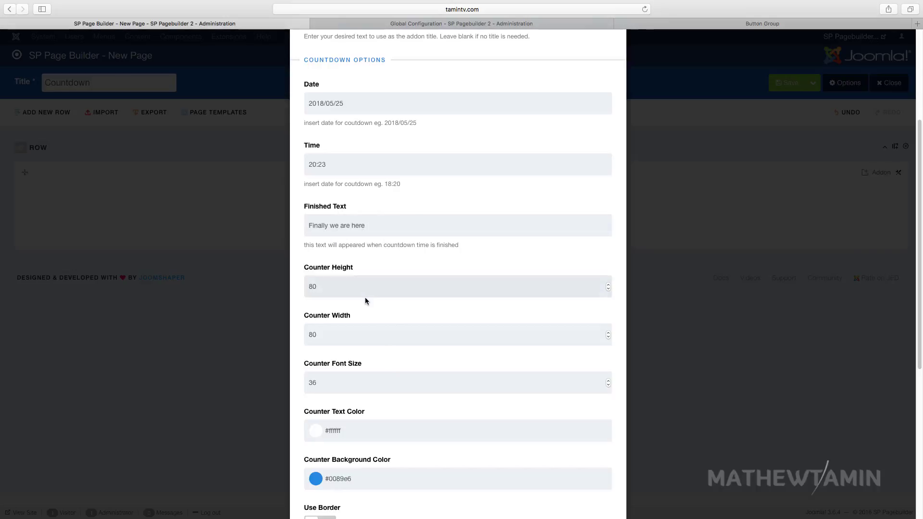
pyautogui.scroll(-3, 365, 297)
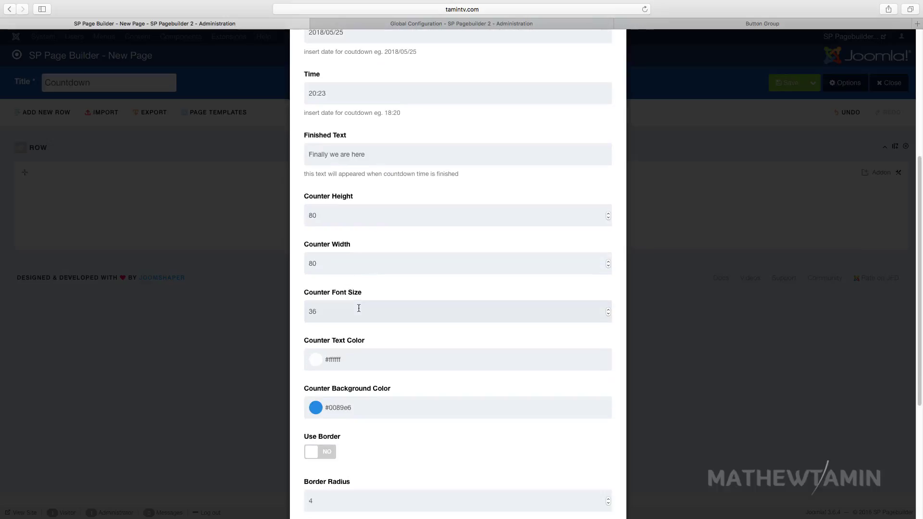
pyautogui.scroll(-3, 366, 298)
pyautogui.scroll(-2, 379, 316)
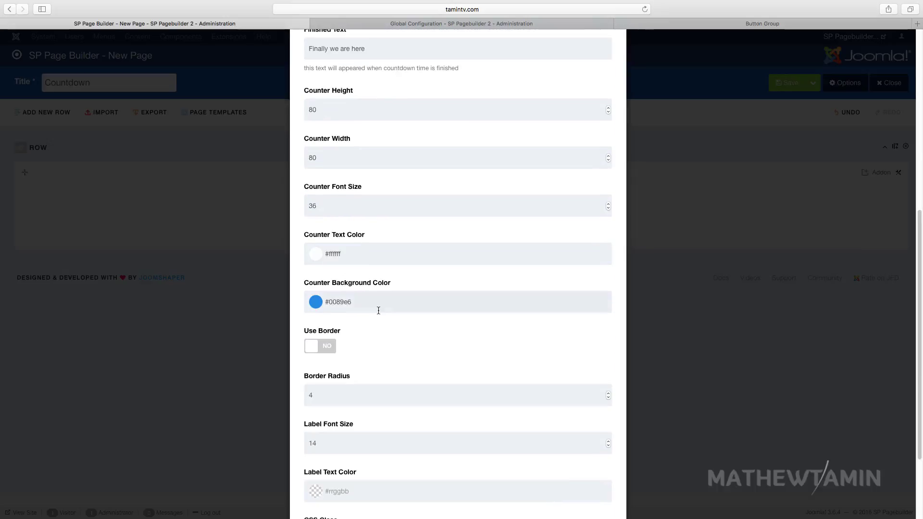
pyautogui.scroll(-5, 370, 316)
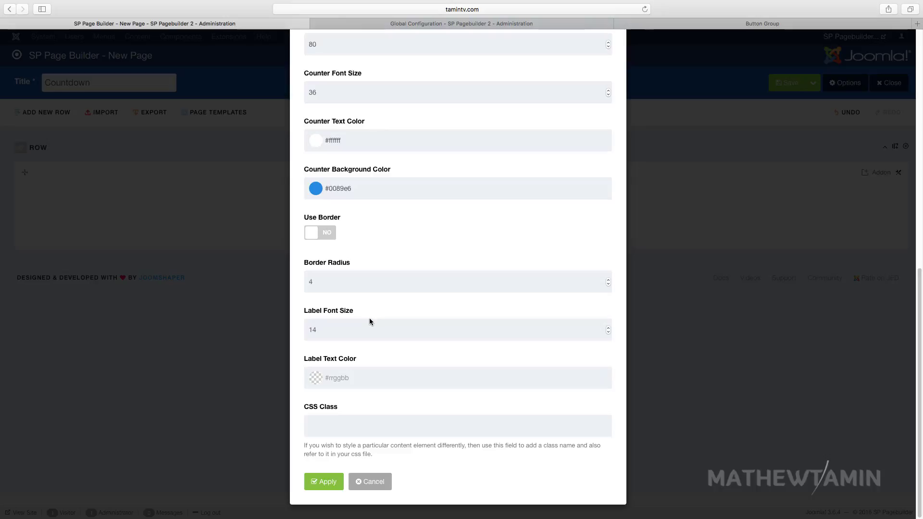
pyautogui.scroll(15, 346, 383)
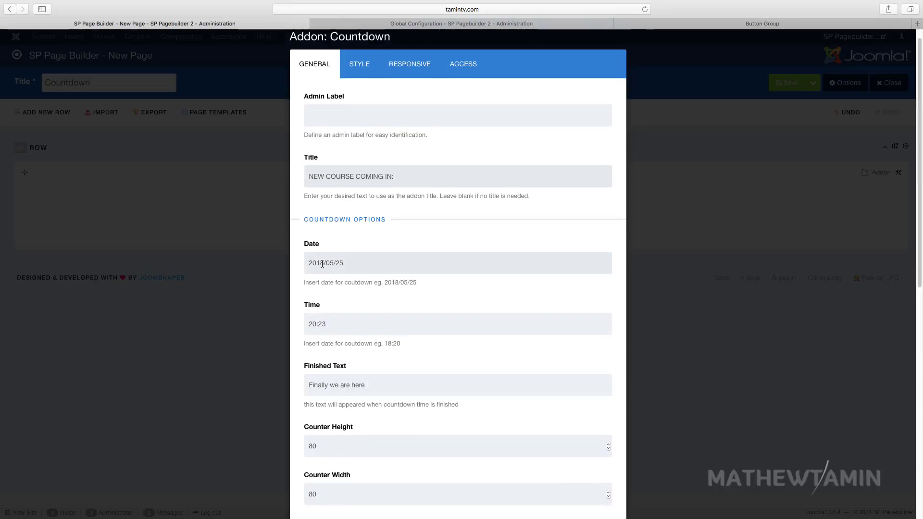
# Step: Change the countdown's target date from 2018/05/25 to 2017/03/24, keeping time 20:23
pyautogui.click(322, 264)
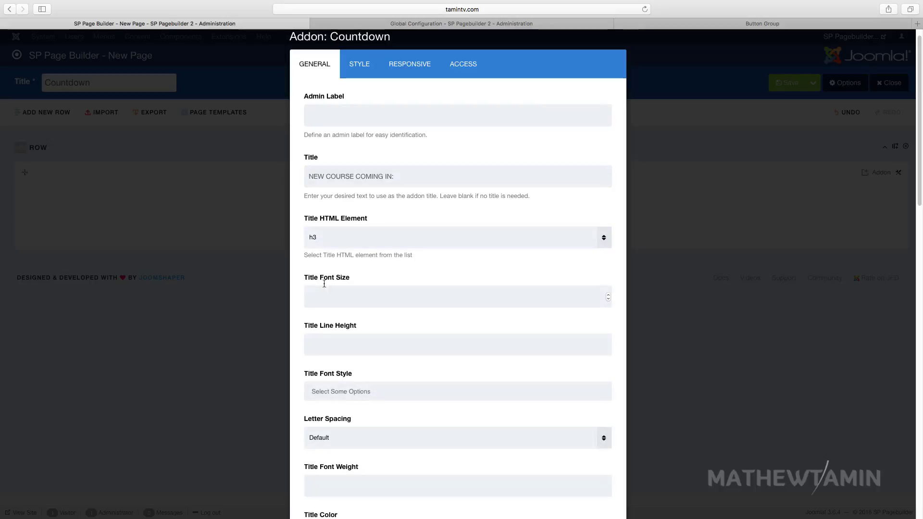
pyautogui.scroll(-10, 332, 312)
pyautogui.scroll(-3, 333, 315)
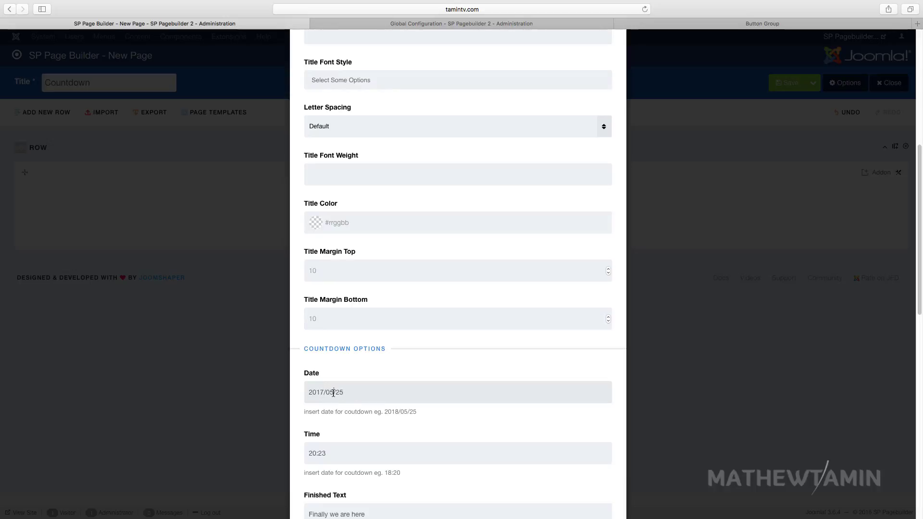
pyautogui.moveTo(333, 393); pyautogui.dragTo(326, 392)
pyautogui.moveTo(340, 393); pyautogui.dragTo(352, 396)
pyautogui.write('4')
pyautogui.scroll(-4, 406, 390)
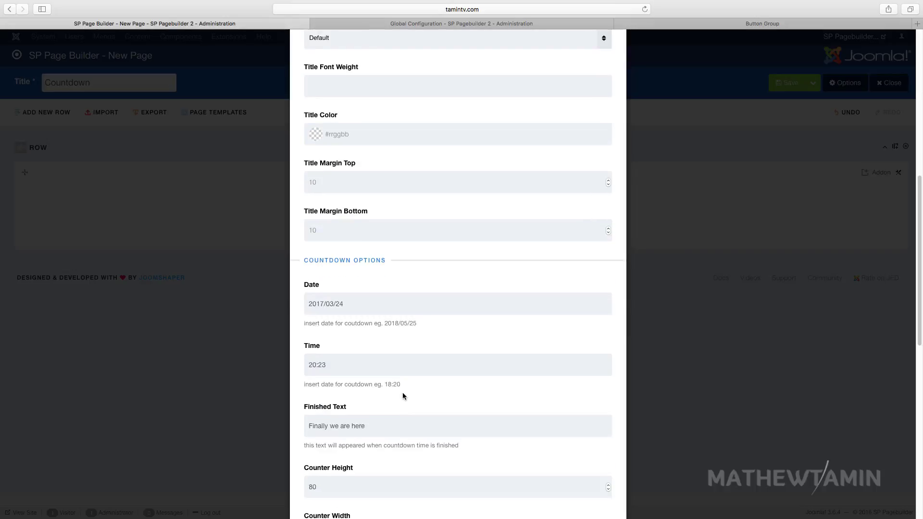
pyautogui.scroll(-20, 401, 383)
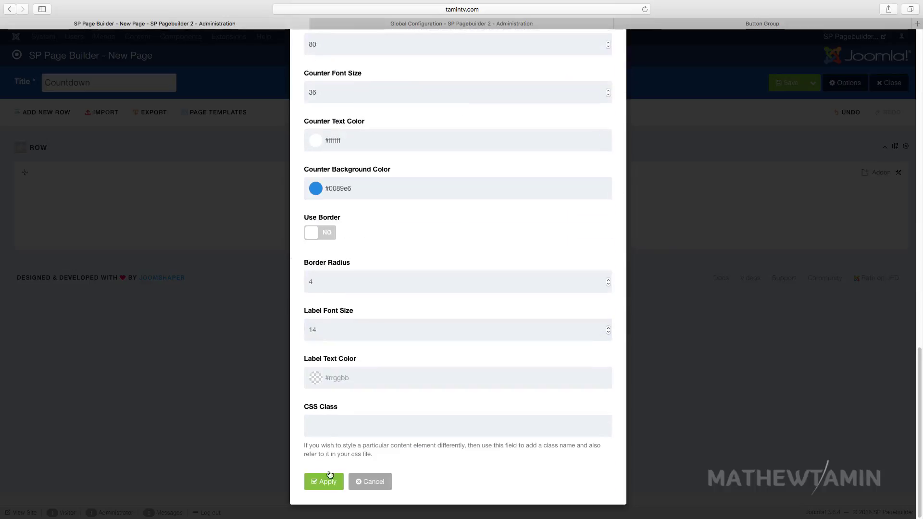
# Step: Apply the countdown settings, save the Countdown page, and preview it on the live site
pyautogui.click(329, 481)
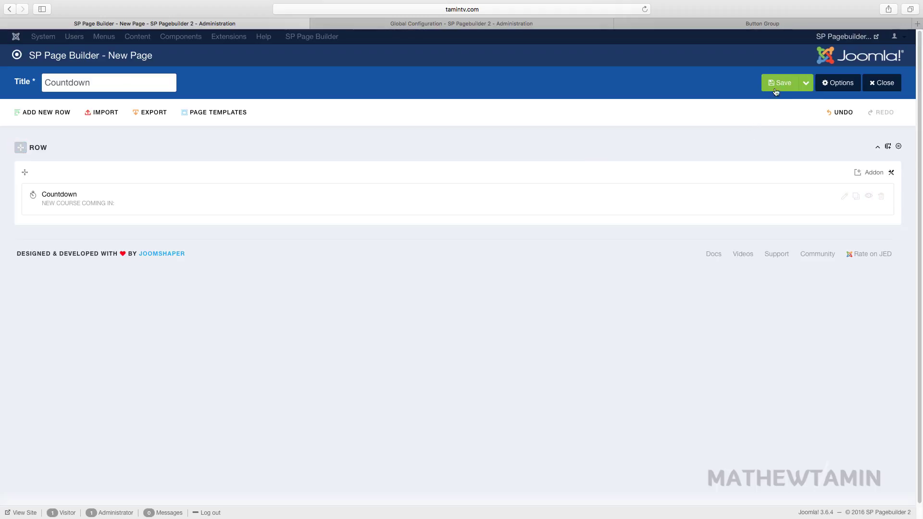
pyautogui.click(776, 92)
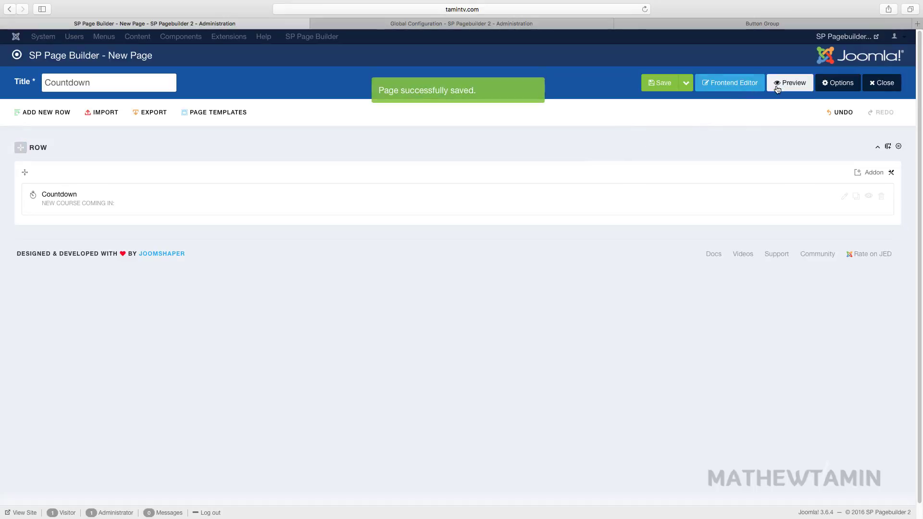
pyautogui.click(789, 83)
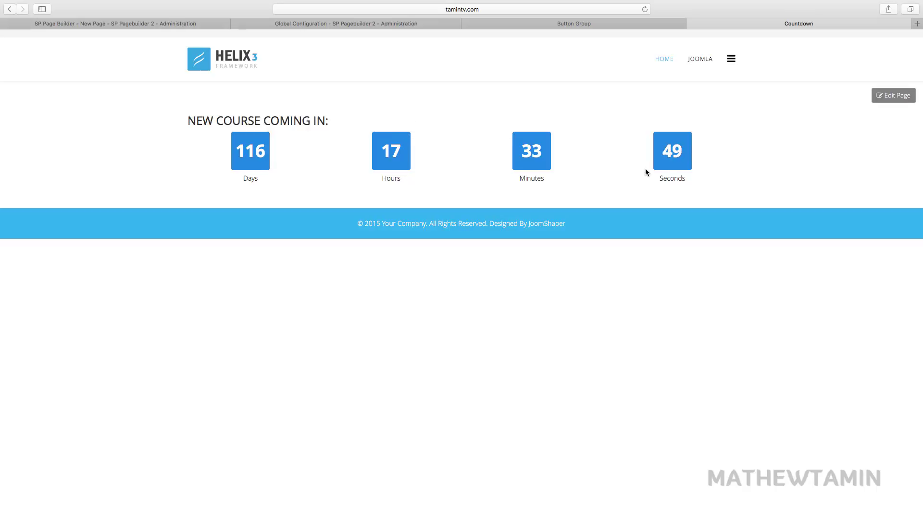
# Step: Close the Button Group tab and open the Countdown page in the frontend editor
pyautogui.click(166, 25)
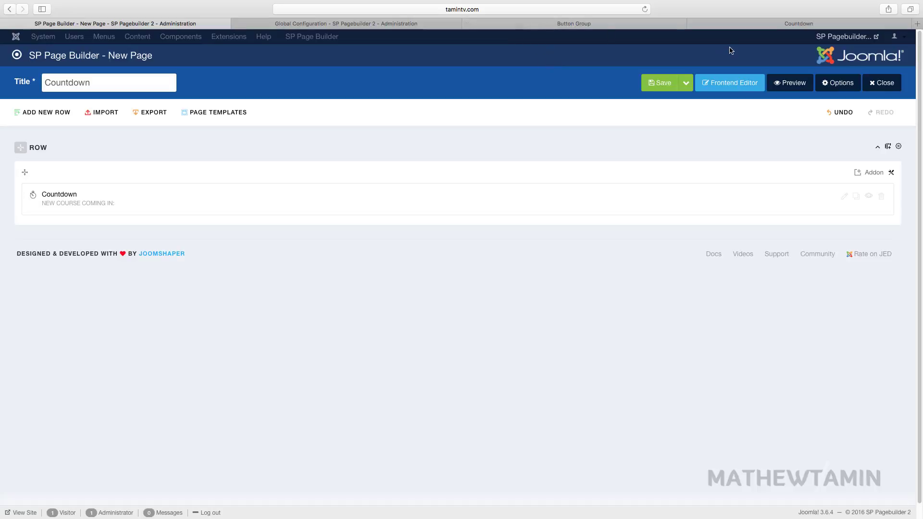
pyautogui.click(467, 23)
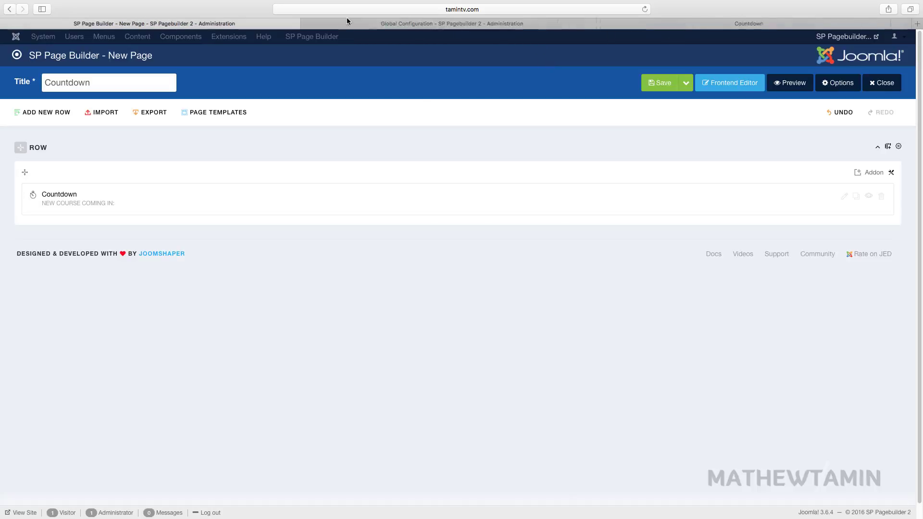
pyautogui.click(341, 23)
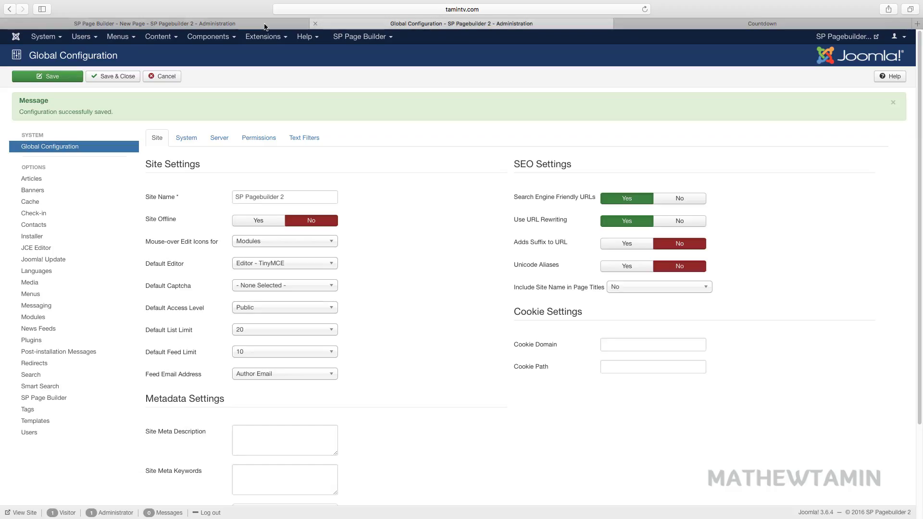
pyautogui.click(264, 26)
pyautogui.click(729, 85)
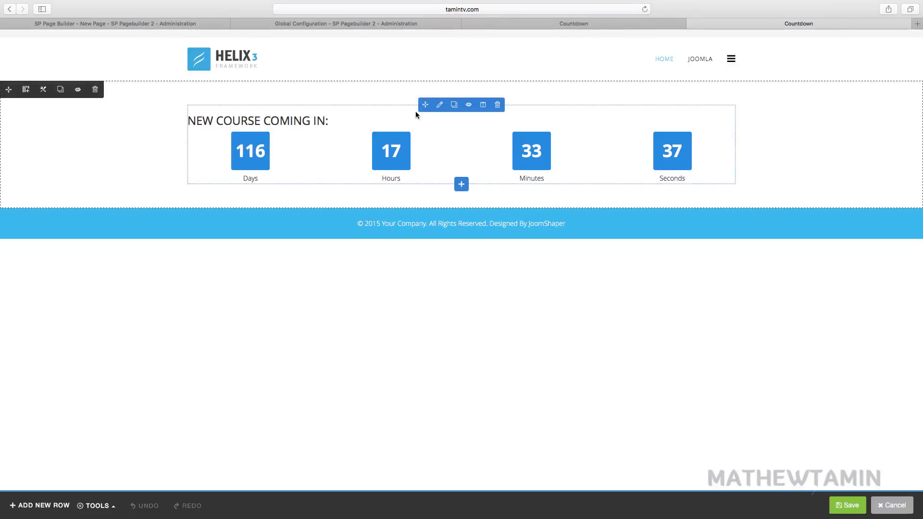
# Step: Set the countdown title's font style to Bolder (Weight)
pyautogui.click(440, 104)
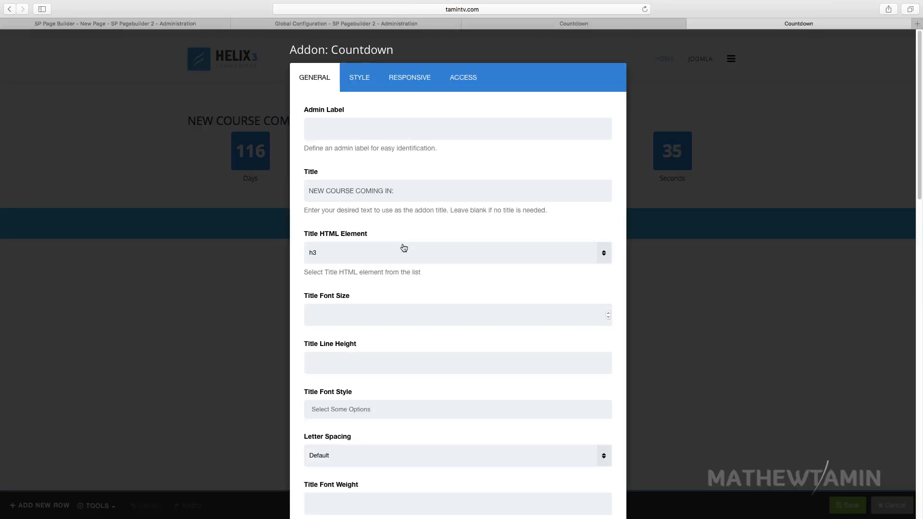
pyautogui.scroll(-8, 403, 247)
pyautogui.scroll(2, 403, 244)
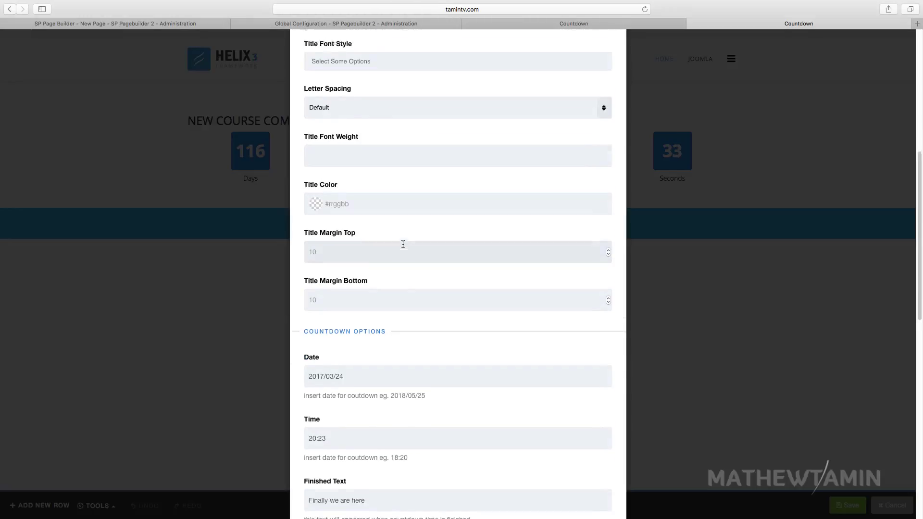
pyautogui.click(332, 140)
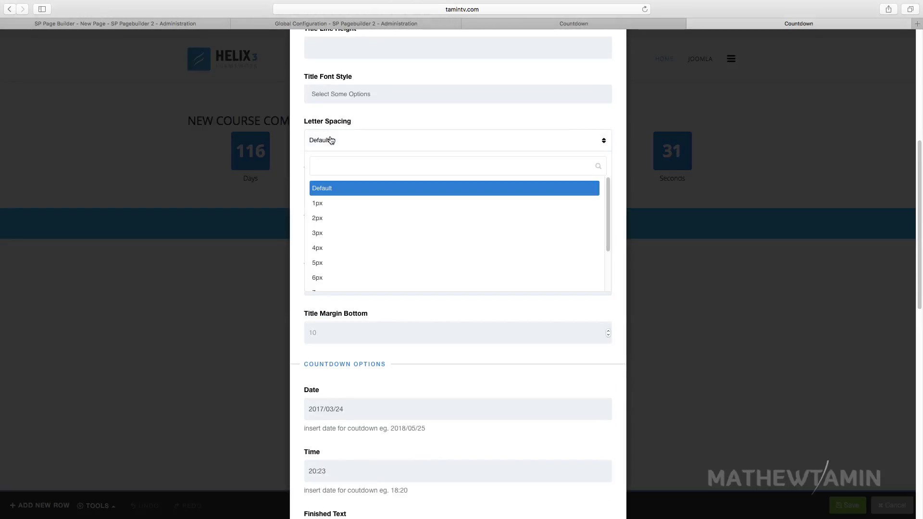
pyautogui.click(341, 138)
pyautogui.scroll(2, 345, 144)
pyautogui.click(344, 145)
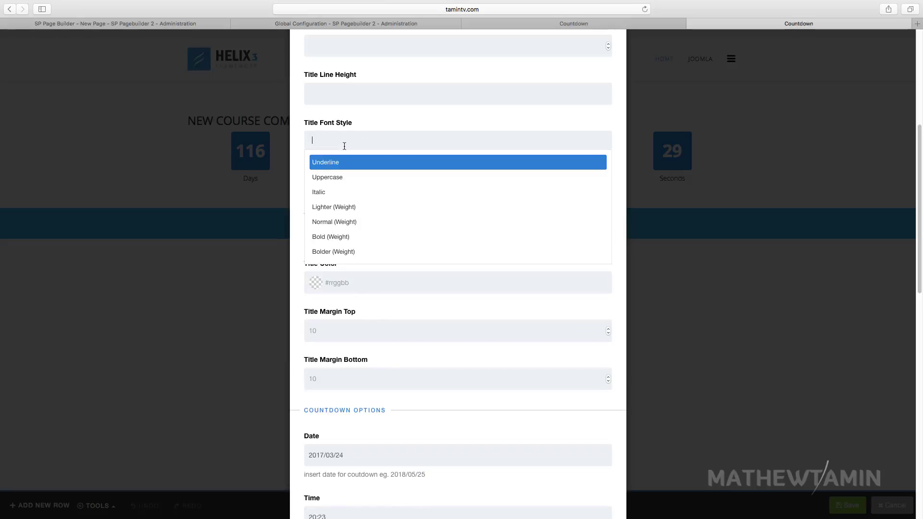
pyautogui.click(346, 252)
pyautogui.scroll(2, 370, 159)
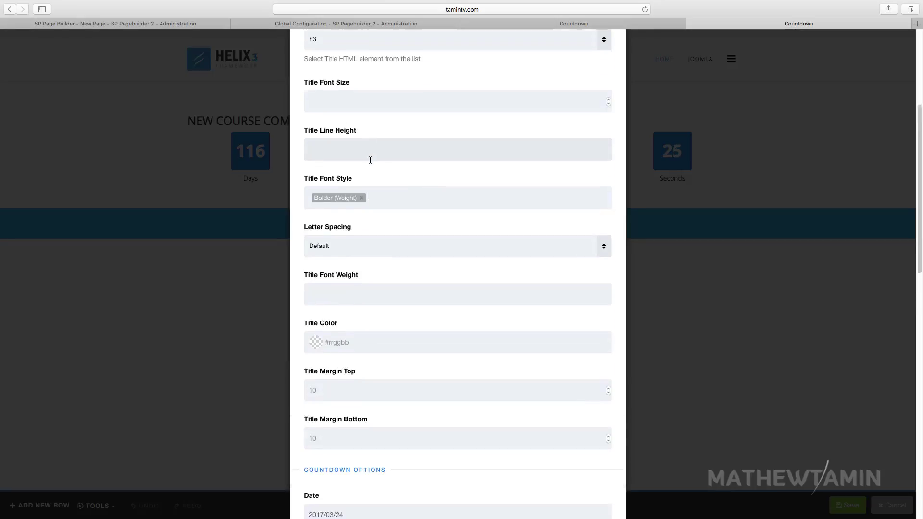
# Step: Give the counters a dark green background rgba(42, 79, 2, 1) and turn on borders
pyautogui.scroll(-5, 370, 159)
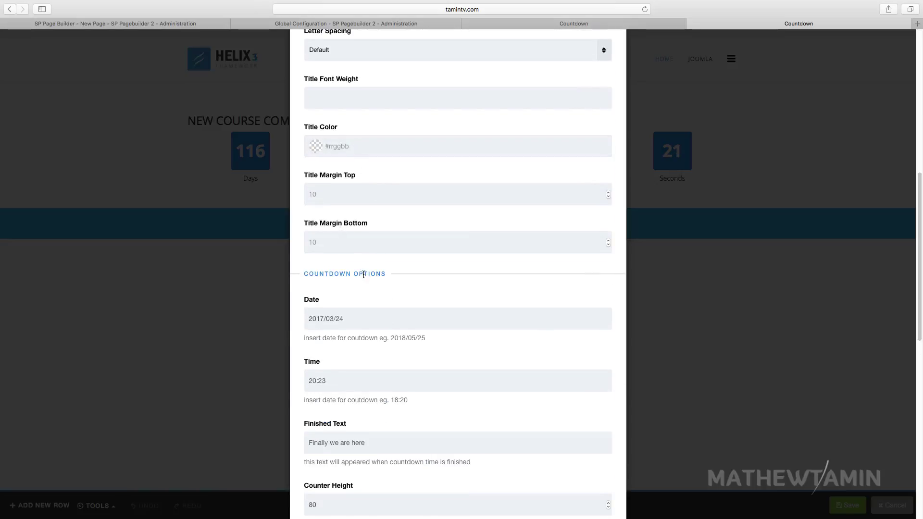
pyautogui.scroll(-1, 363, 275)
pyautogui.scroll(-10, 363, 276)
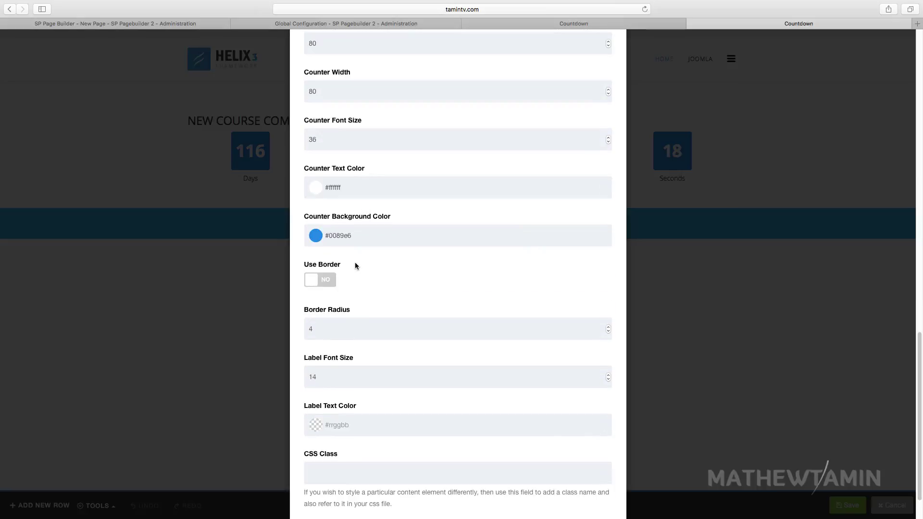
pyautogui.click(354, 236)
pyautogui.moveTo(384, 283); pyautogui.dragTo(378, 299)
pyautogui.click(378, 299)
pyautogui.click(443, 298)
pyautogui.scroll(-2, 429, 296)
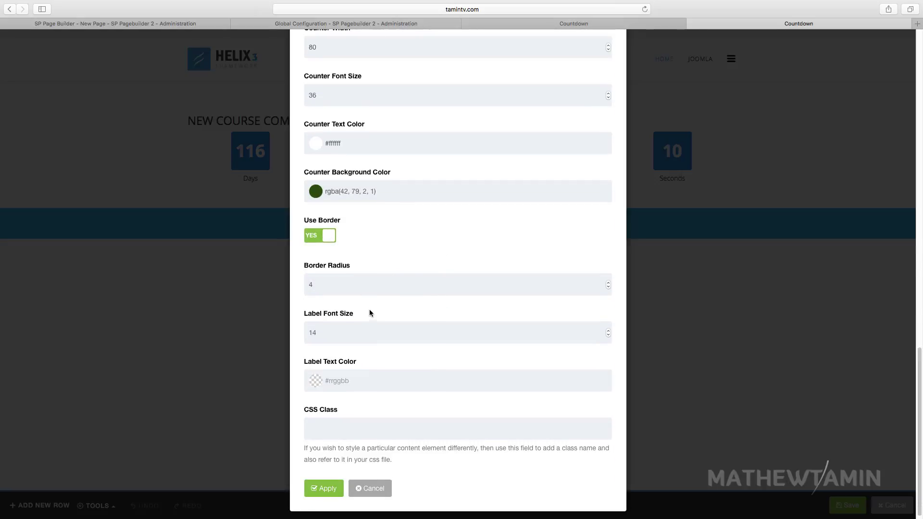
# Step: Set the counters' border radius to 15
pyautogui.scroll(-1, 368, 309)
pyautogui.click(338, 287)
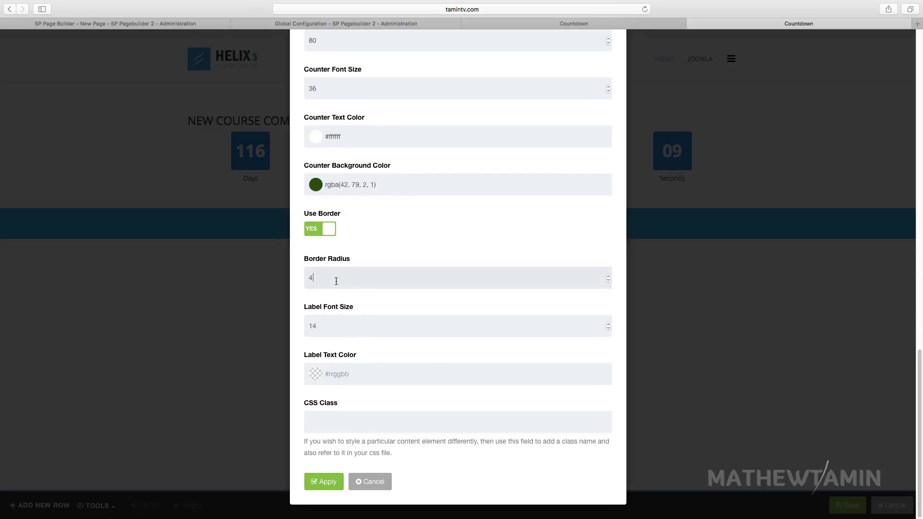
pyautogui.press('BackSpace')
pyautogui.write('15')
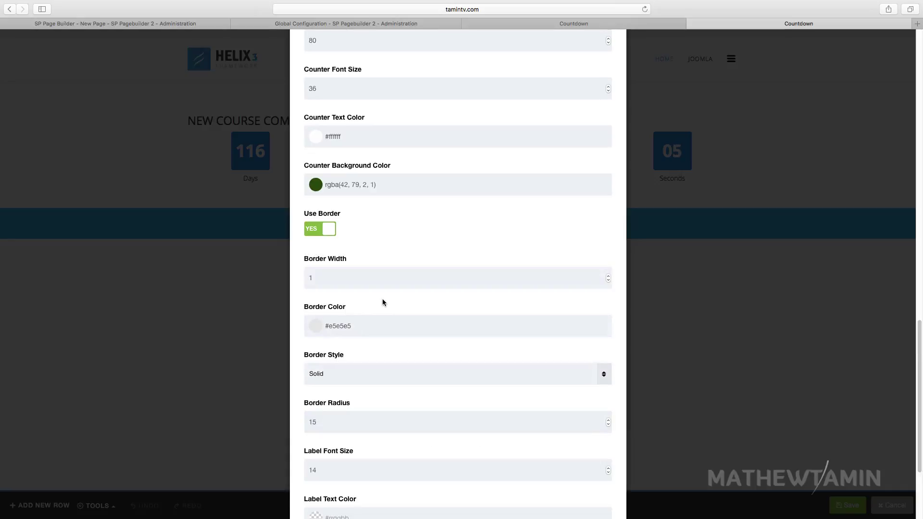
# Step: Change the label font size from 14 to 30
pyautogui.scroll(-3, 382, 299)
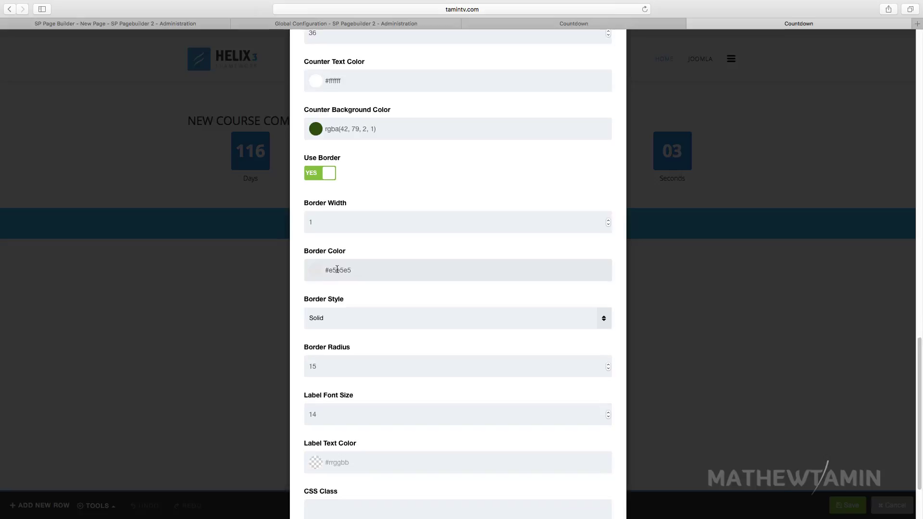
pyautogui.scroll(-5, 337, 270)
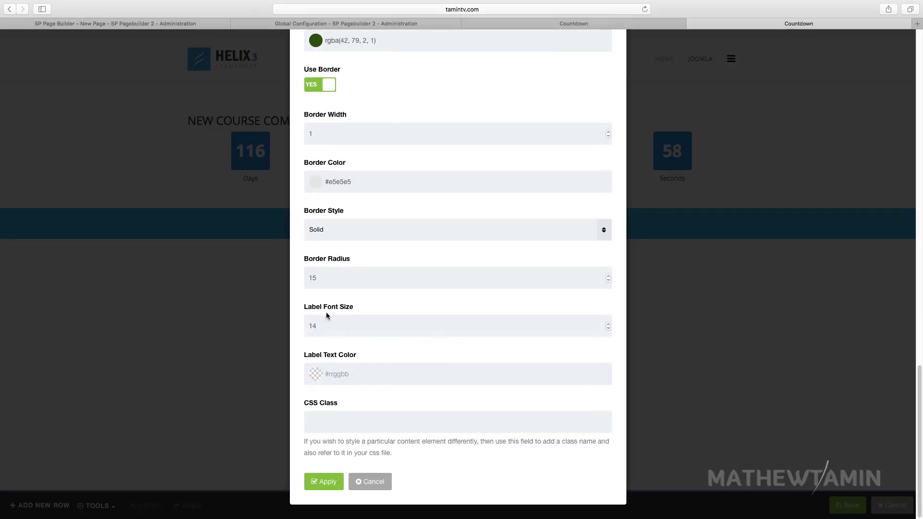
pyautogui.doubleClick(320, 330)
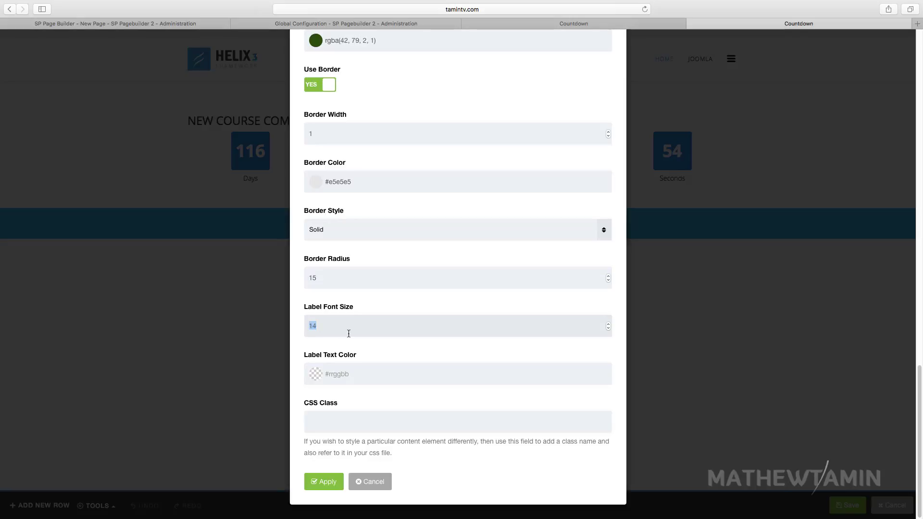
pyautogui.write('30')
# Step: Apply the new counter styling and reopen the countdown addon's settings
pyautogui.click(328, 483)
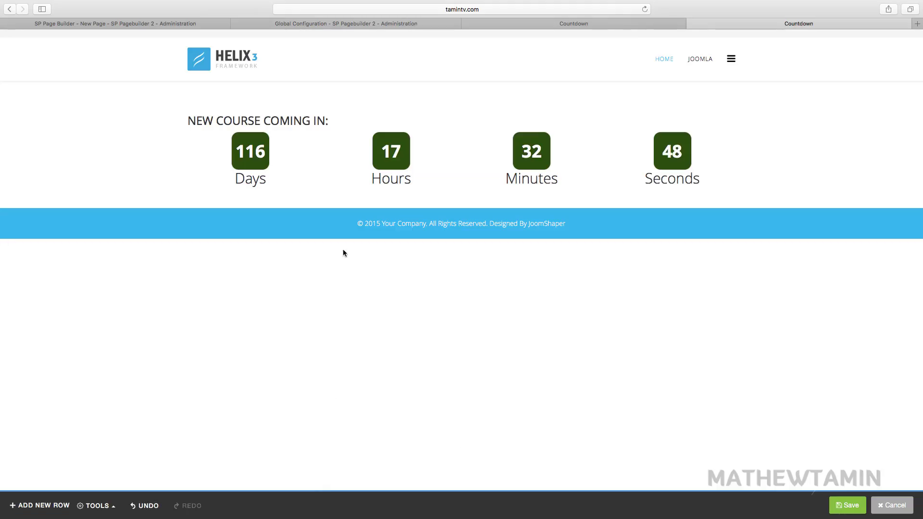
pyautogui.moveTo(264, 183)
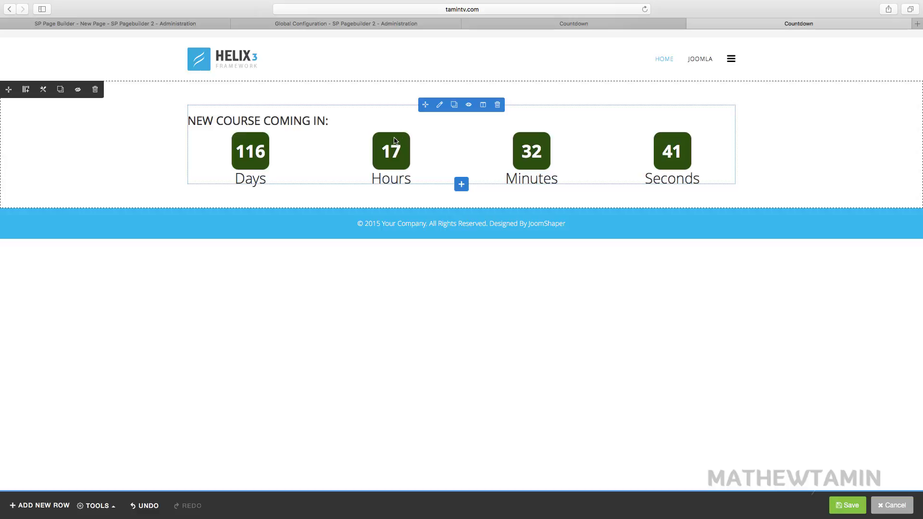
pyautogui.click(439, 105)
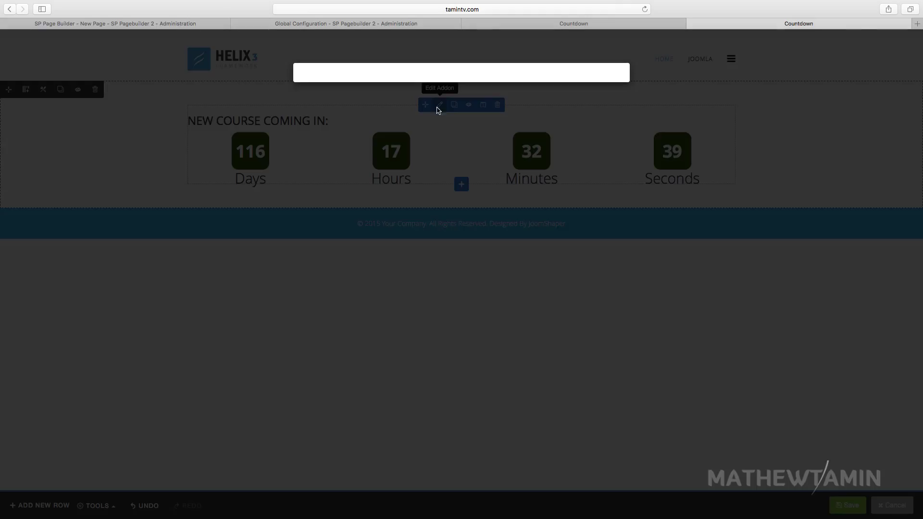
# Step: Make the title an h1 heading at font size 75 and apply it
pyautogui.click(361, 255)
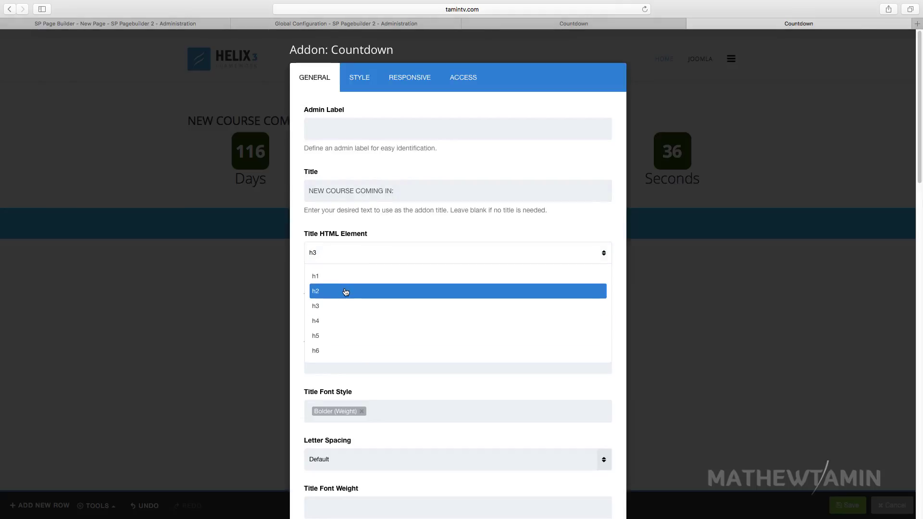
pyautogui.click(344, 279)
pyautogui.click(359, 317)
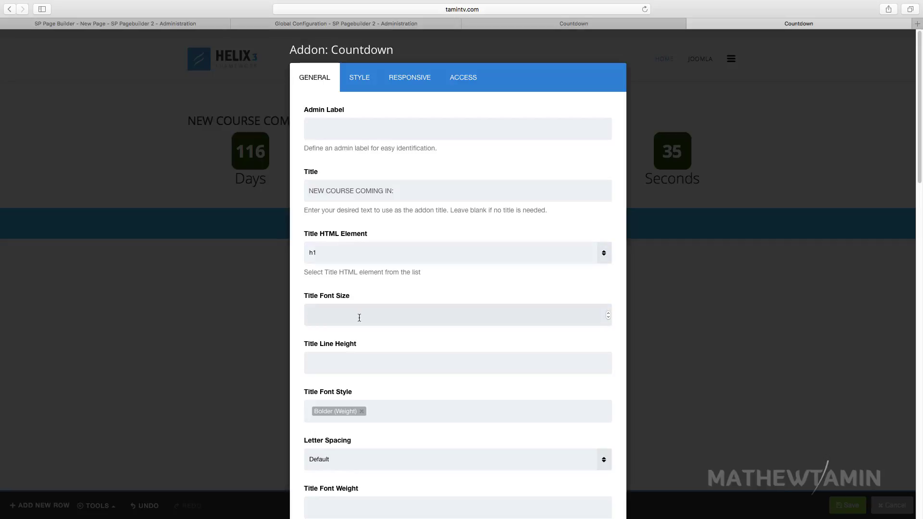
pyautogui.write('75')
pyautogui.scroll(-15, 378, 340)
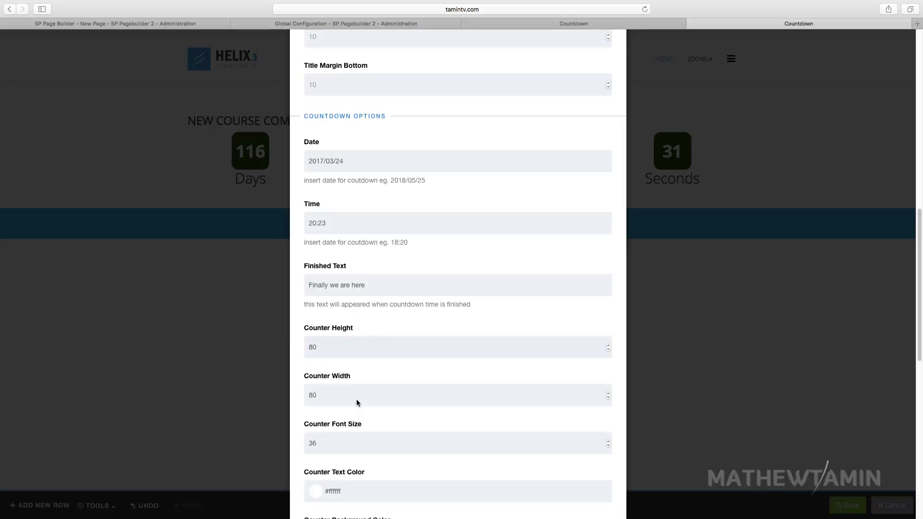
pyautogui.scroll(5, 350, 456)
pyautogui.scroll(-10, 349, 455)
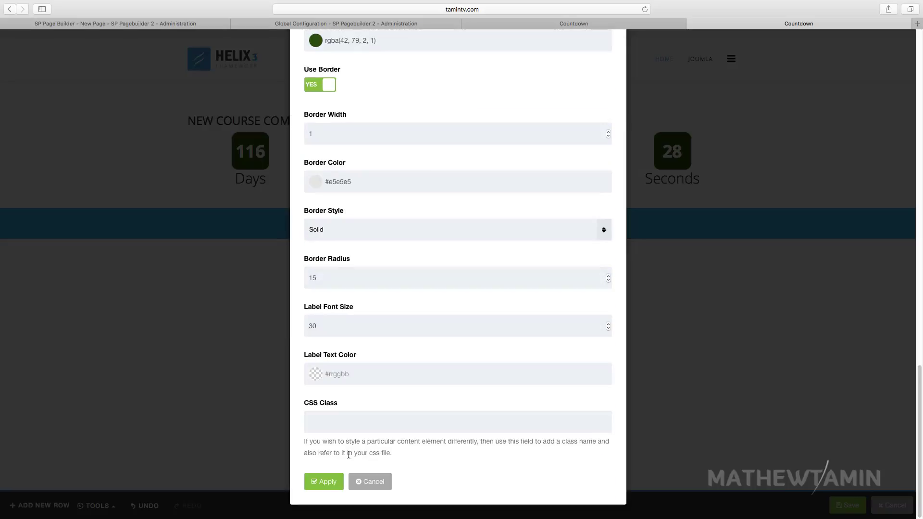
pyautogui.click(329, 482)
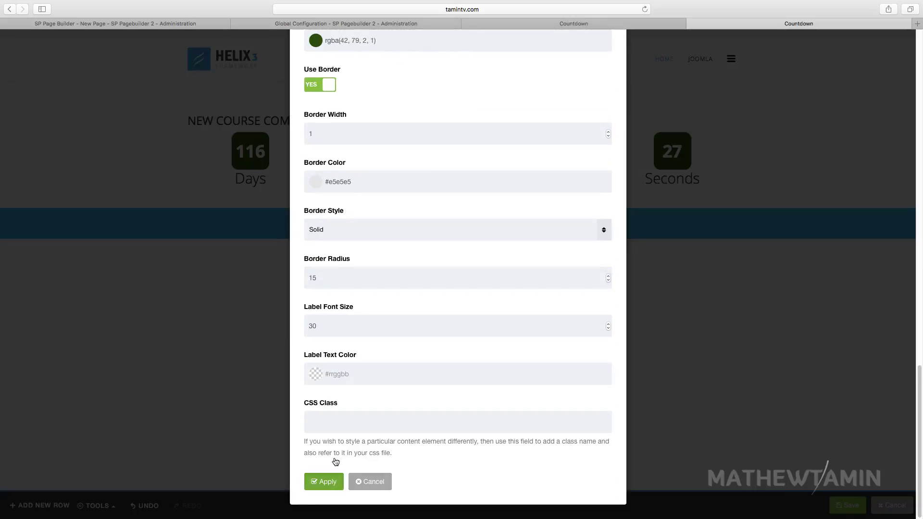